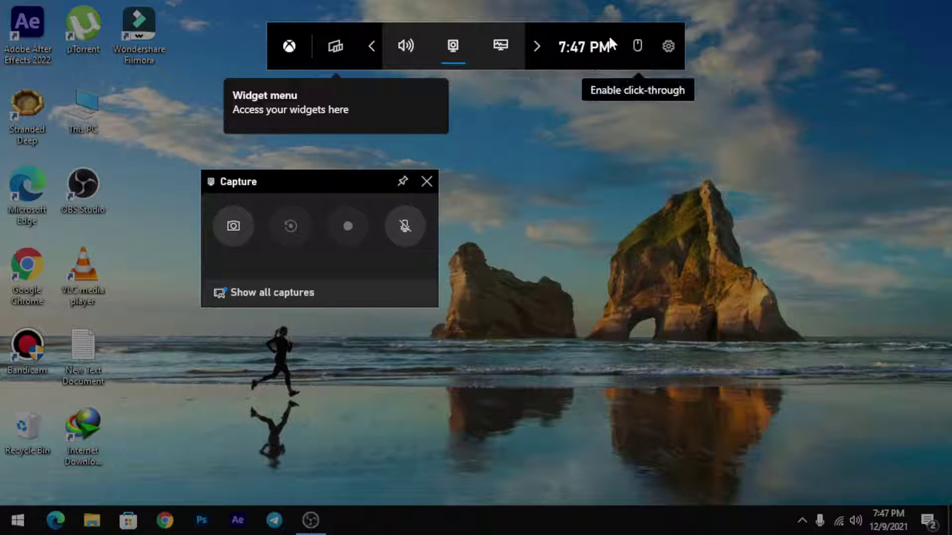
Open the Audio widget, reposition it below the Game Bar and enlarge it to fit the whole list of app volumes
left_click(346, 52)
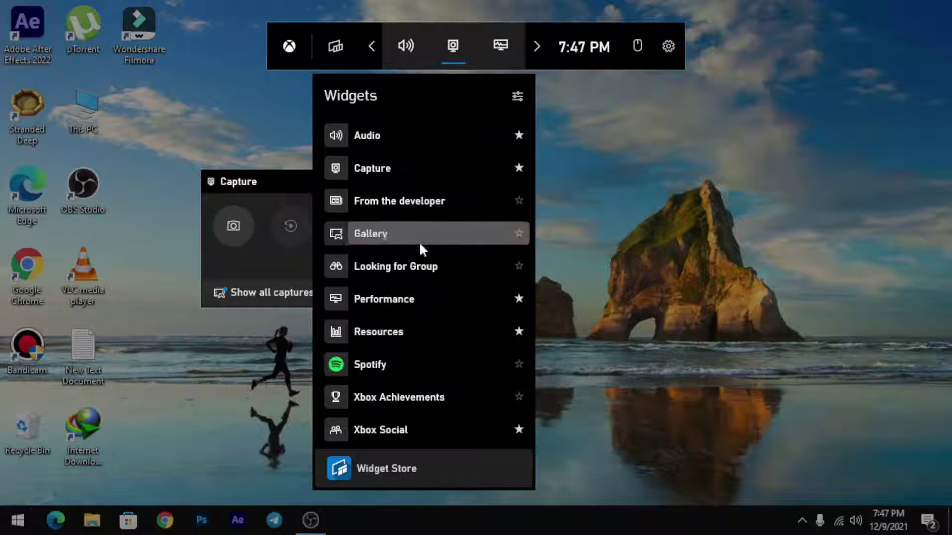
left_click(411, 49)
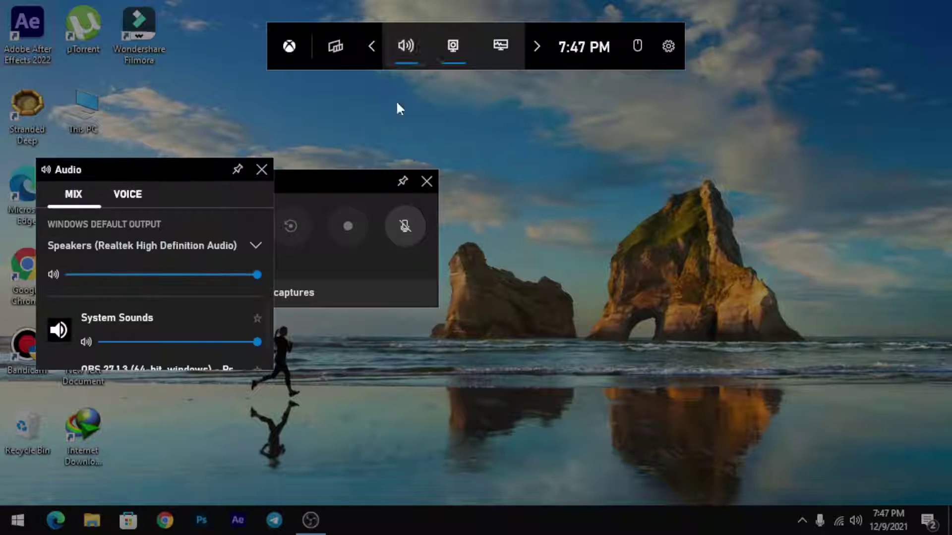
left_click_drag(209, 166, 249, 123)
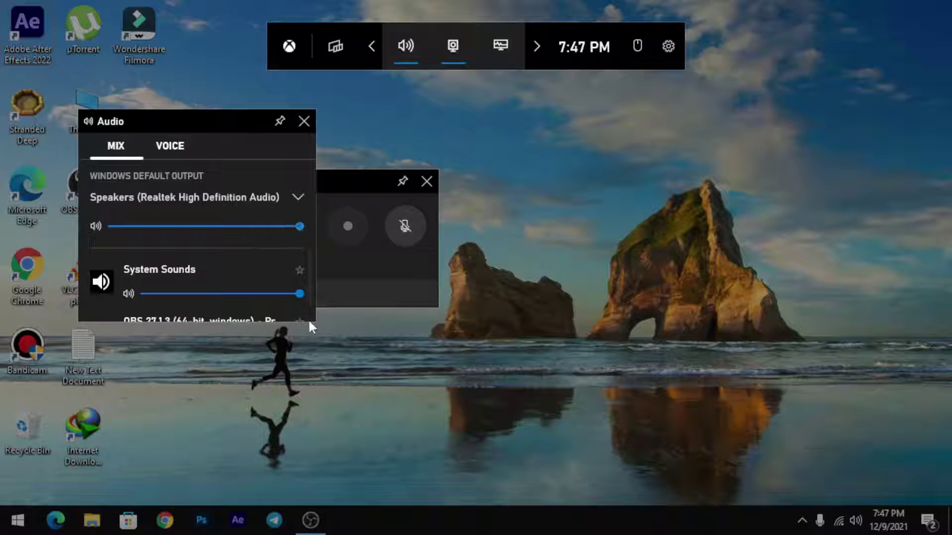
left_click_drag(313, 323, 325, 423)
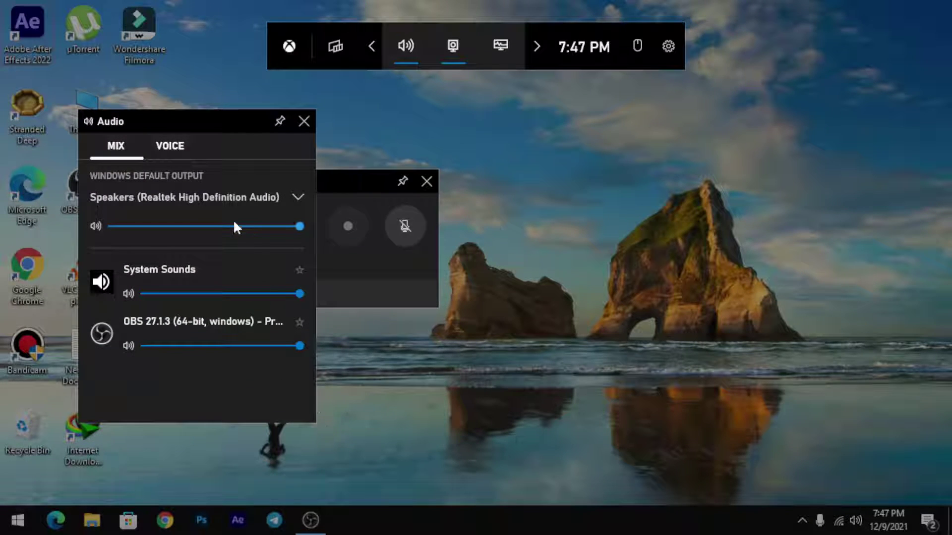
Try lowering the OBS volume in the audio mix, restore it to full, and close the Audio widget
left_click(173, 145)
left_click(132, 147)
mouse_move(299, 293)
left_mouse_down()
mouse_move(246, 294)
mouse_move(303, 293)
left_mouse_up()
left_click_drag(300, 346, 208, 345)
mouse_move(291, 341)
left_mouse_down()
mouse_move(228, 347)
mouse_move(306, 347)
left_mouse_up()
left_click(303, 122)
Reopen the Game Bar and move the Capture widget closer beneath the bar
key("super+g")
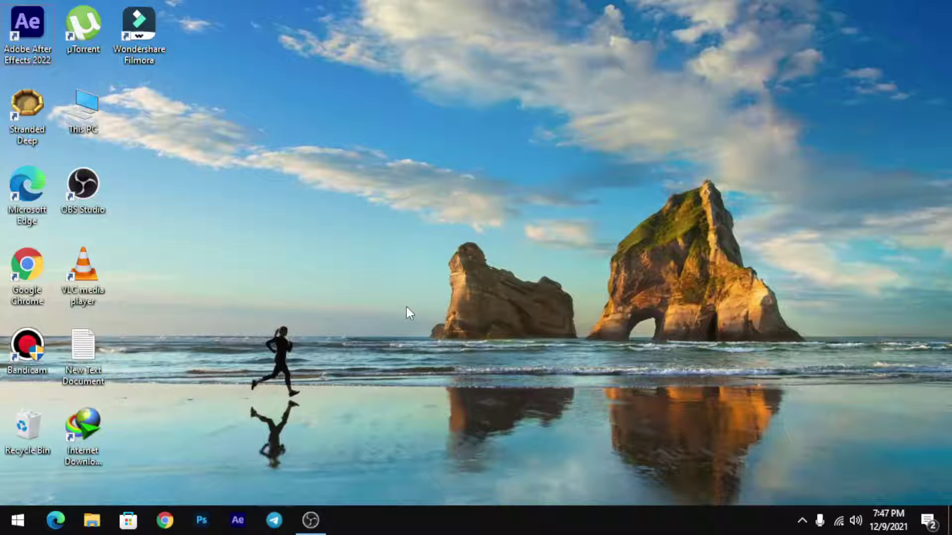
key("super+g")
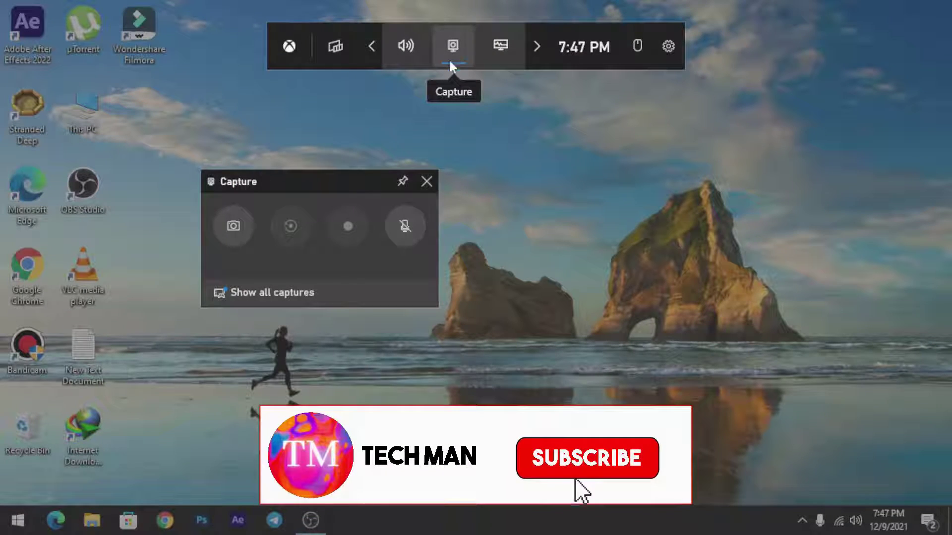
left_click_drag(346, 184, 429, 142)
left_click(435, 46)
left_click(459, 46)
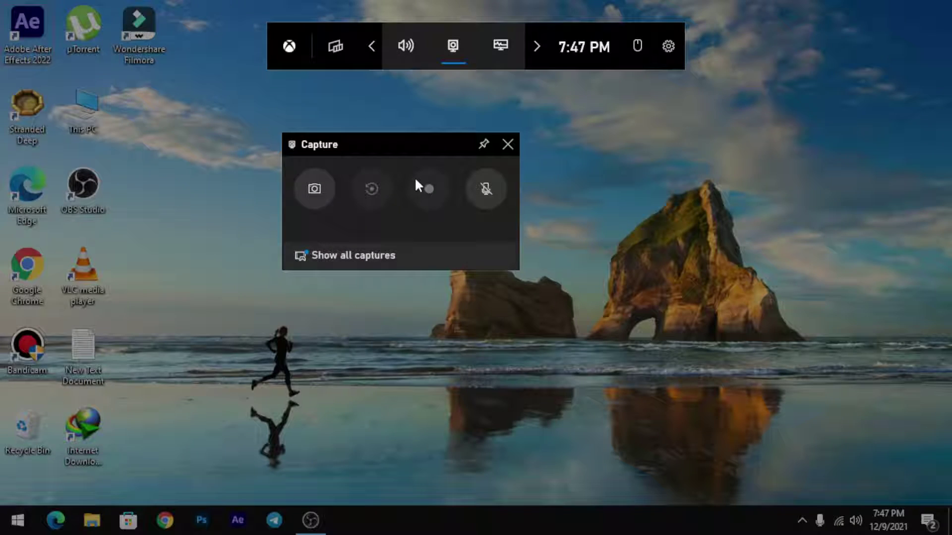
Take a screenshot of the desktop and try to record the last 30 seconds, dismissing any notice
left_click(313, 190)
left_click(369, 189)
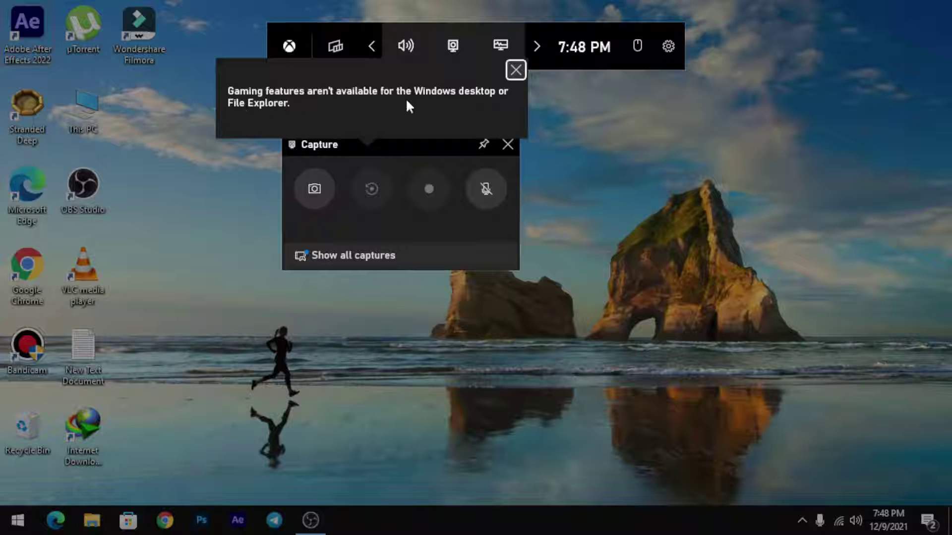
left_click(521, 70)
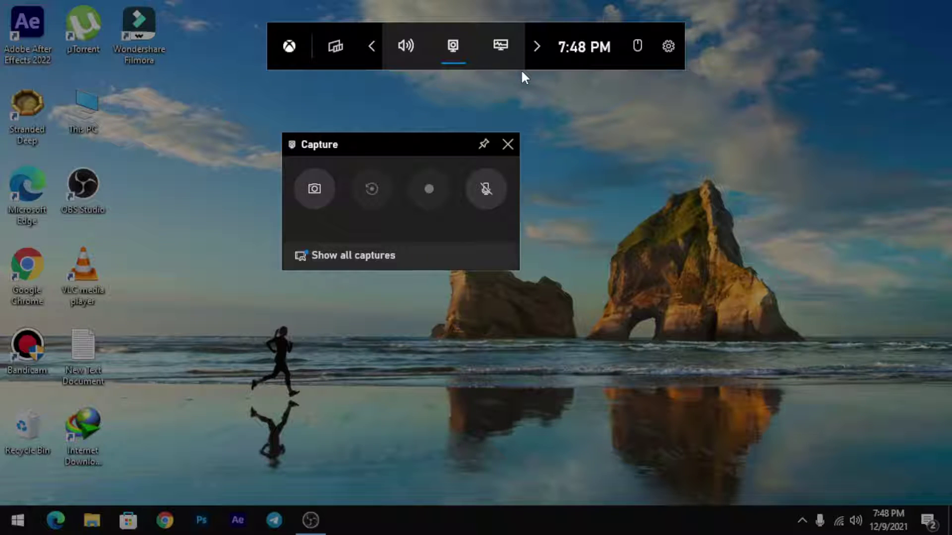
Delete the desktop screenshot from the captures gallery and close the gallery
left_click(371, 255)
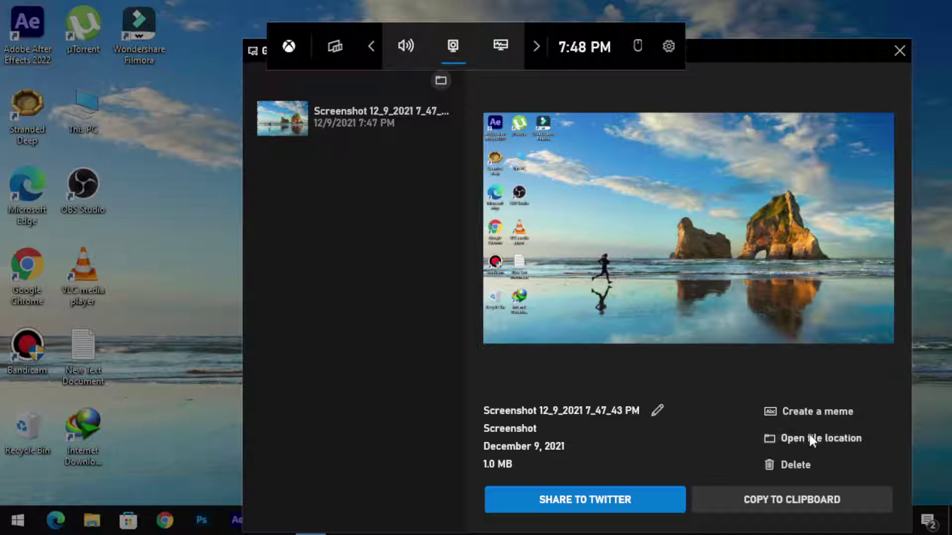
left_click(794, 464)
left_click(609, 326)
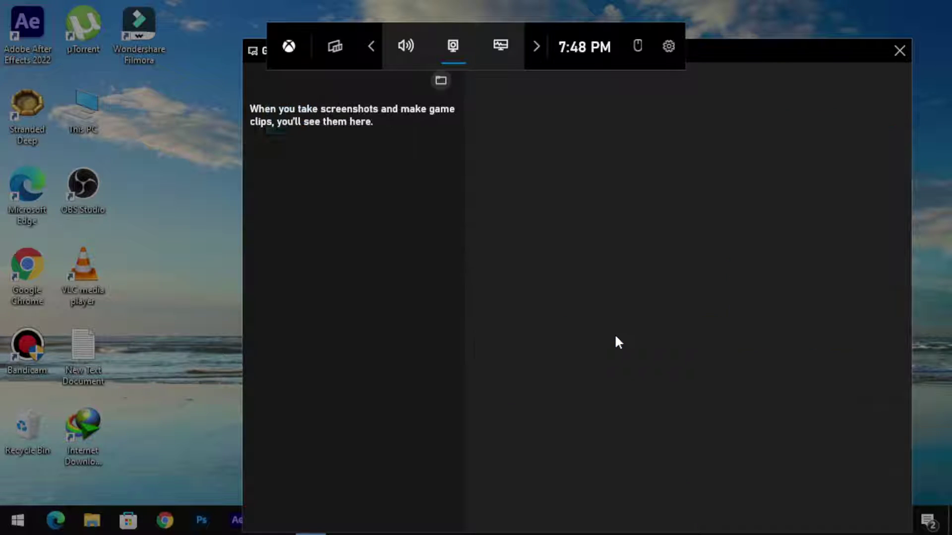
left_click(900, 53)
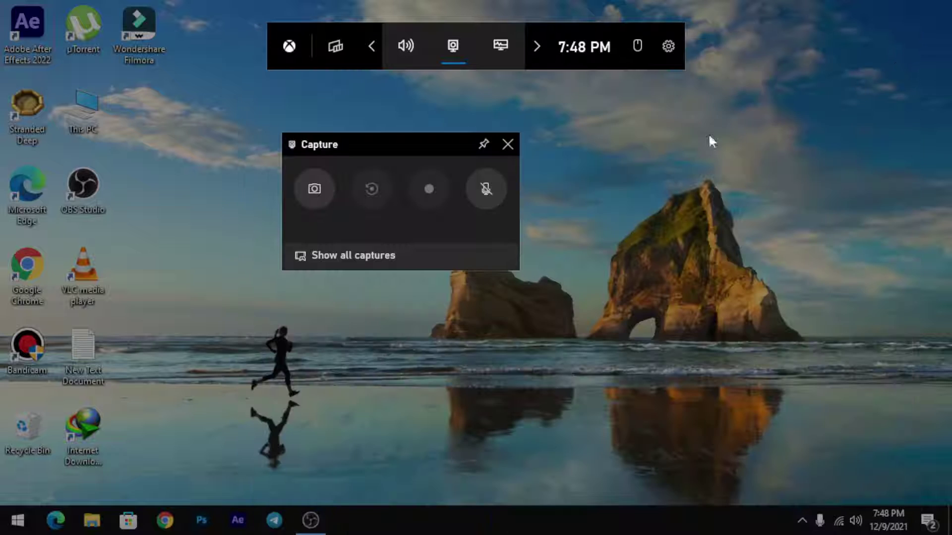
Open the Performance widget, place it below the Game Bar and enlarge it
left_click(505, 47)
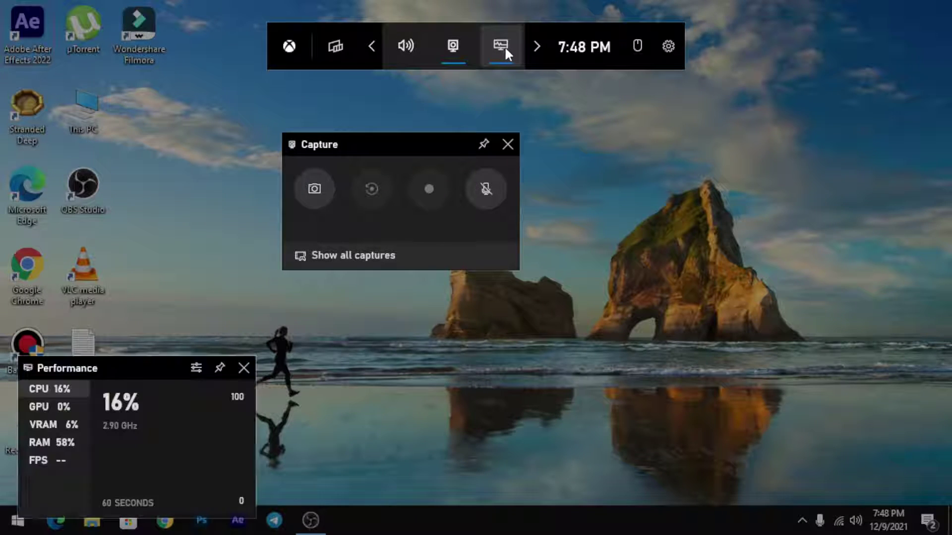
left_click_drag(164, 368, 378, 119)
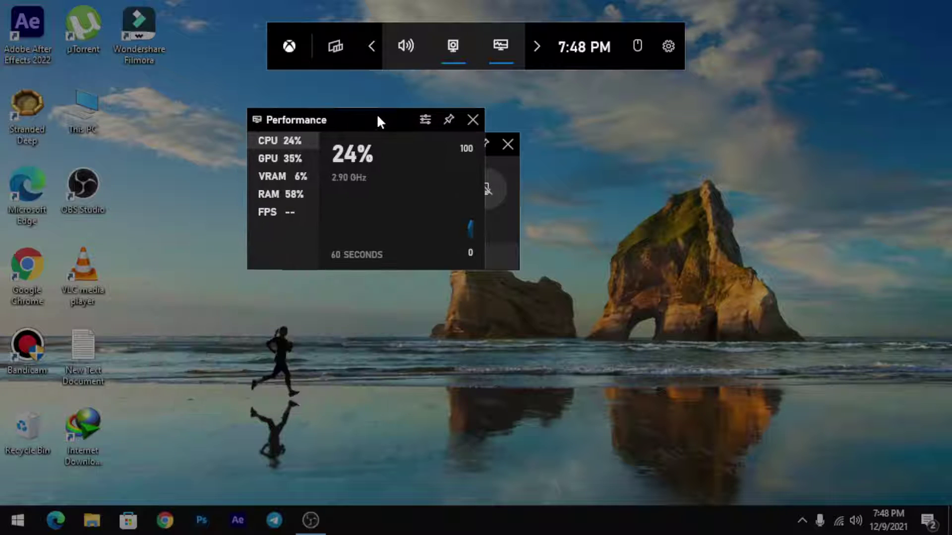
left_click_drag(483, 270, 671, 382)
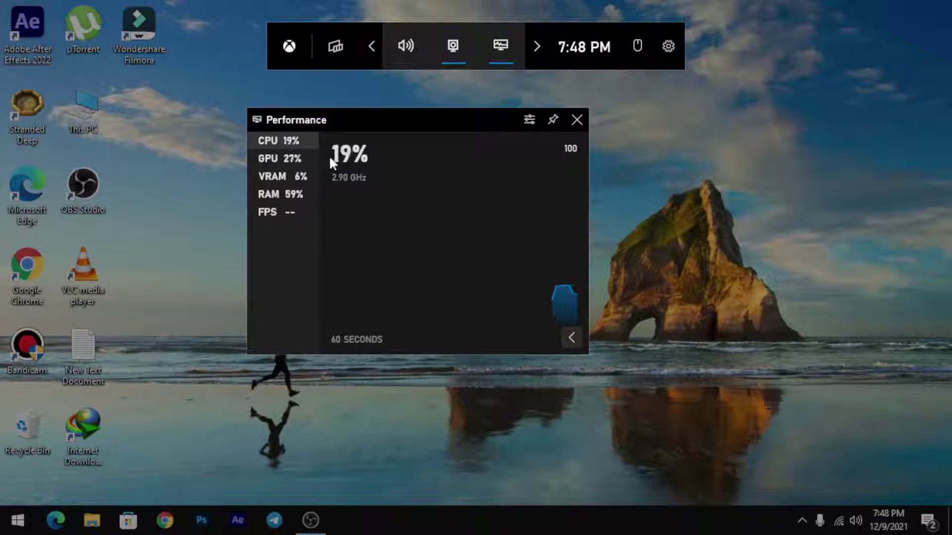
Examine the GPU, VRAM and FPS readings in the Performance widget, and close it
left_click(303, 157)
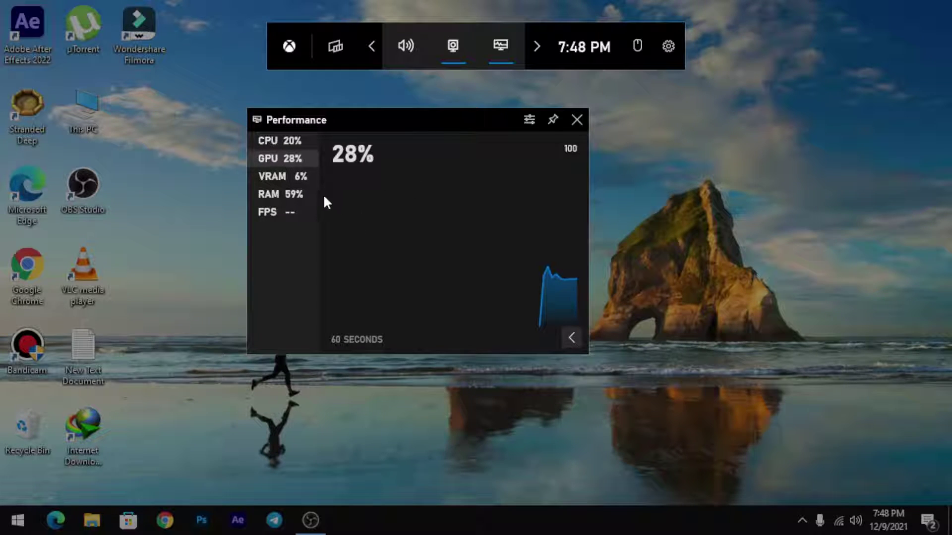
left_click(297, 179)
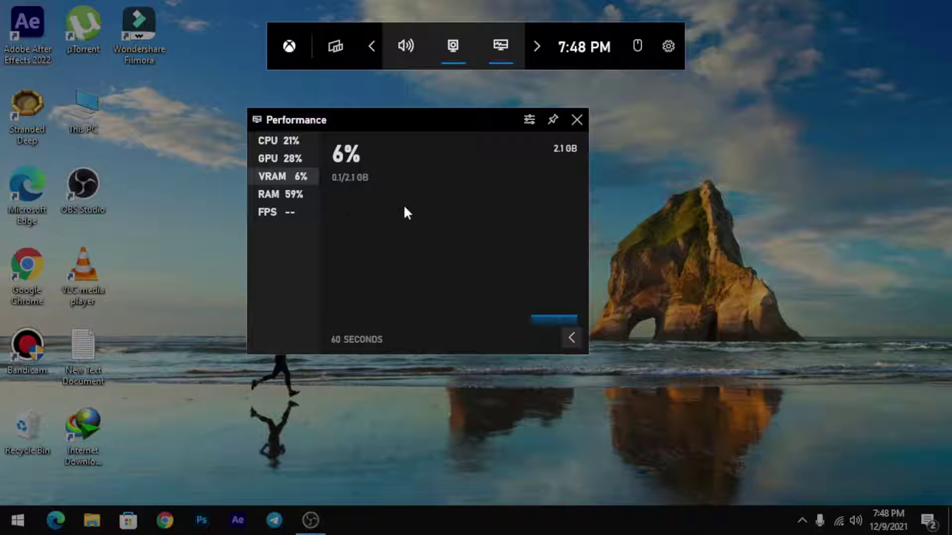
left_click(311, 212)
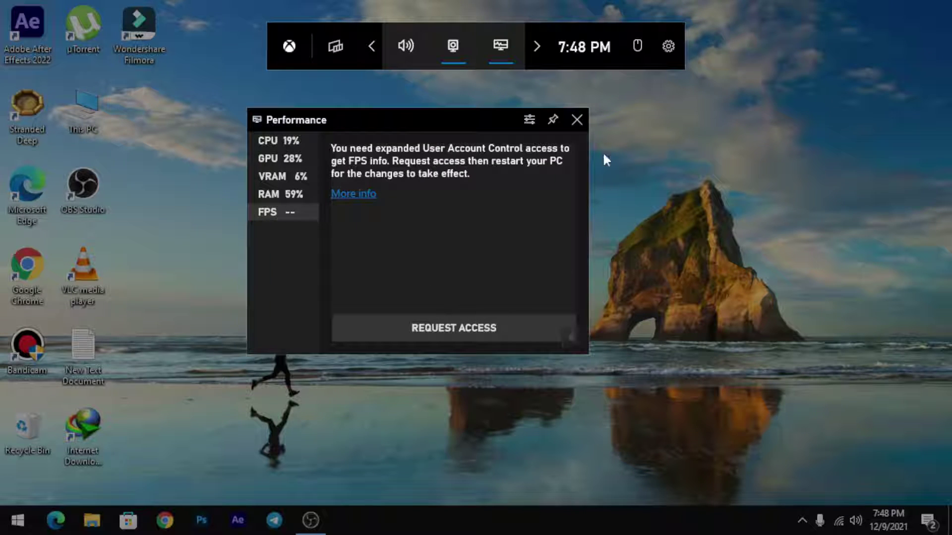
left_click(576, 119)
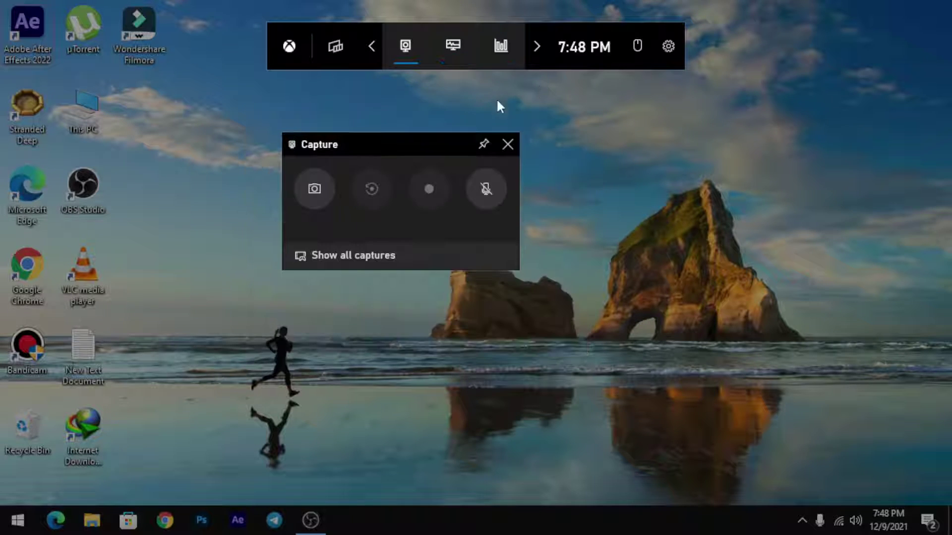
Examine the CPU, GPU, RAM and disk usage of the running processes in the Resources widget, and close it
left_click(501, 49)
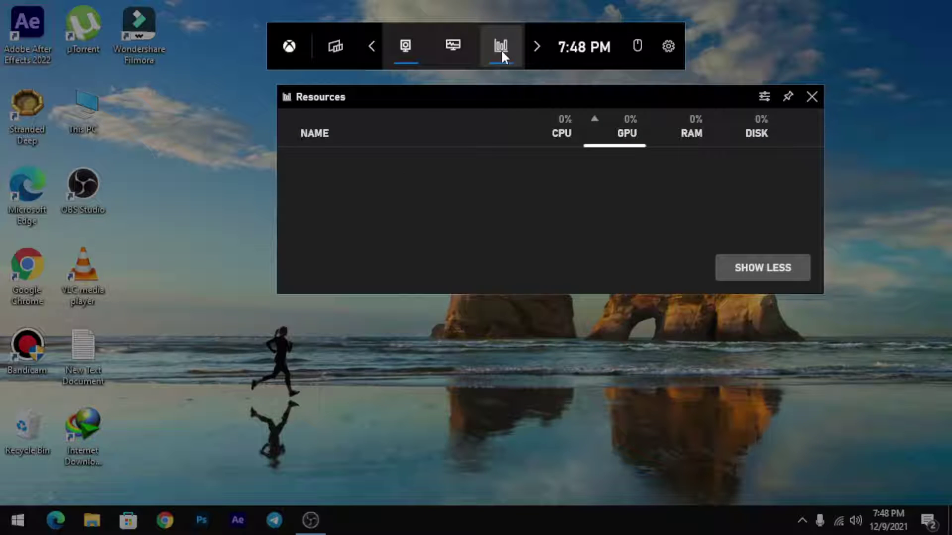
scroll(624, 197, "down", 3)
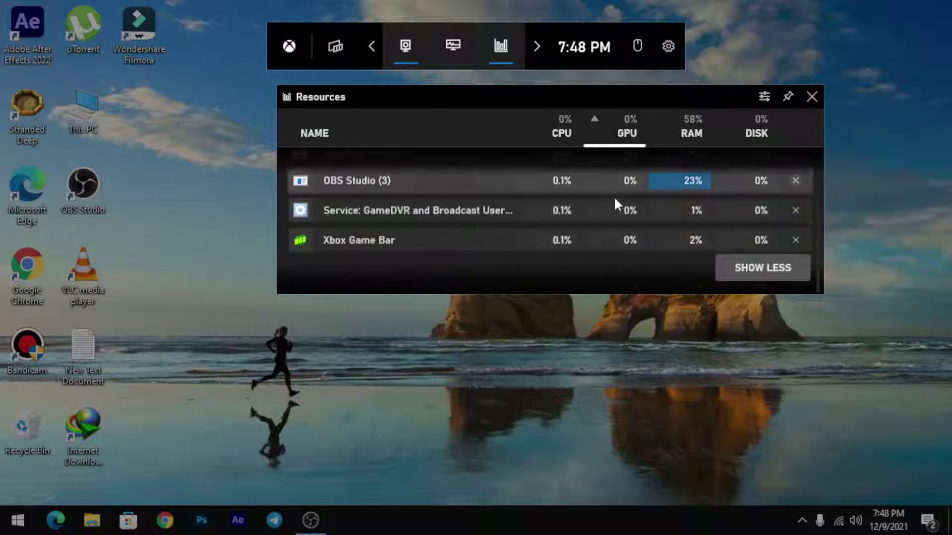
scroll(476, 236, "up", 3)
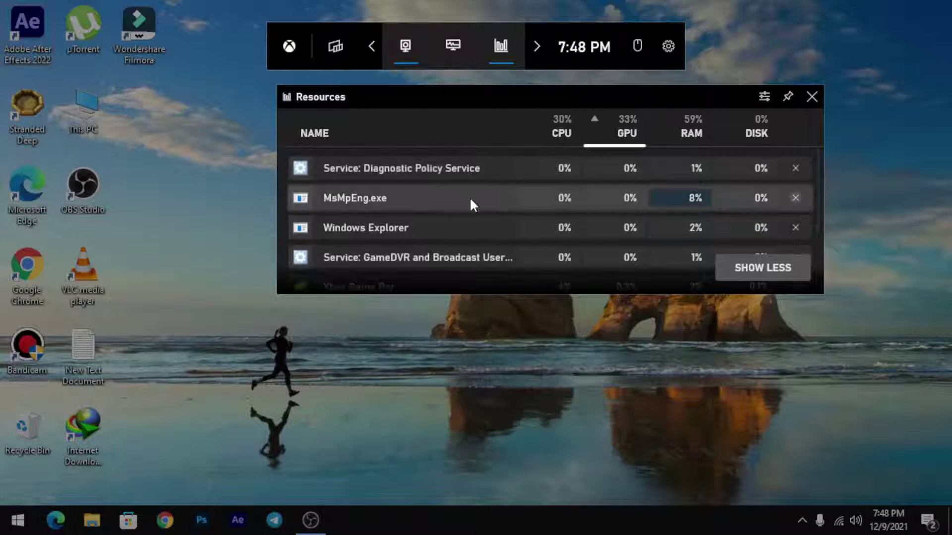
scroll(429, 197, "down", 5)
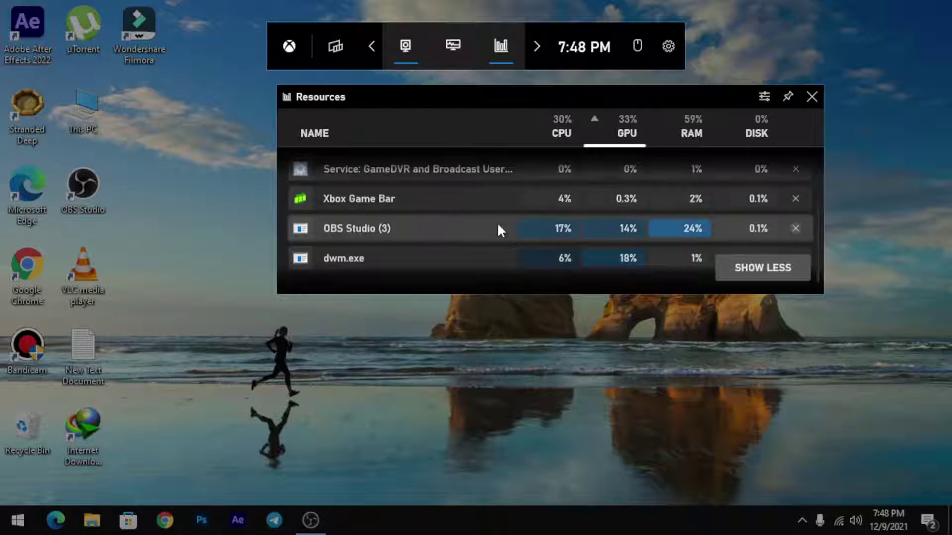
left_click(812, 96)
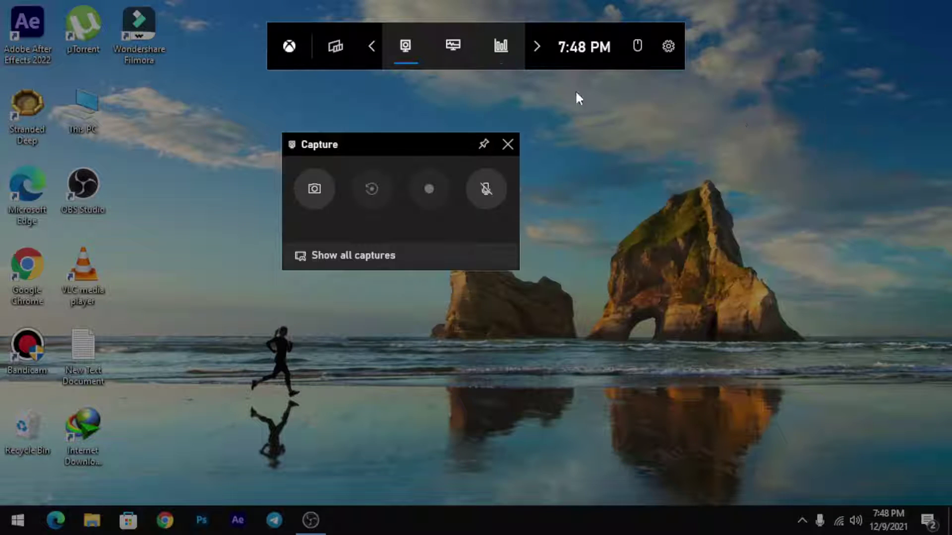
Open the Xbox Social widget from the remaining Game Bar widgets
left_click(537, 45)
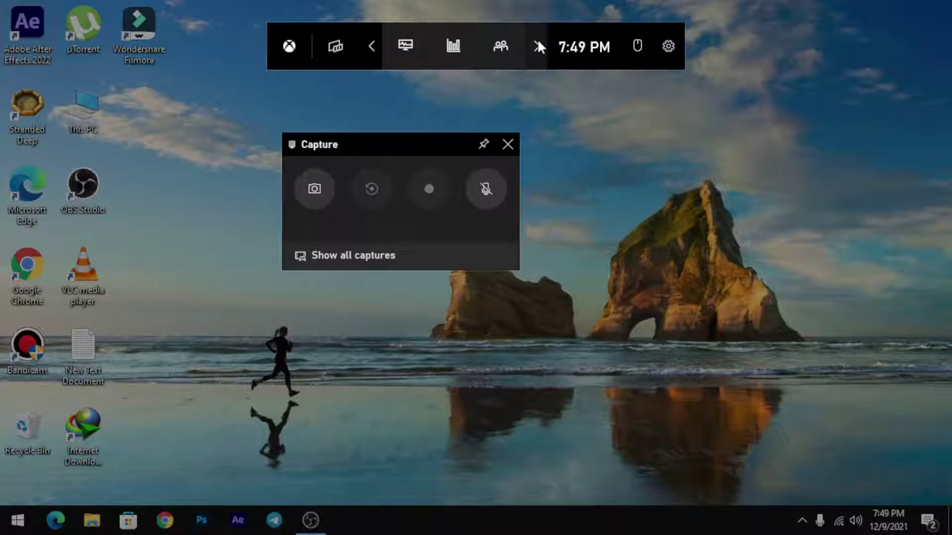
left_click(501, 53)
Open the Game Bar settings and review the Shortcuts, Accounts and Widget menu options
left_click(669, 49)
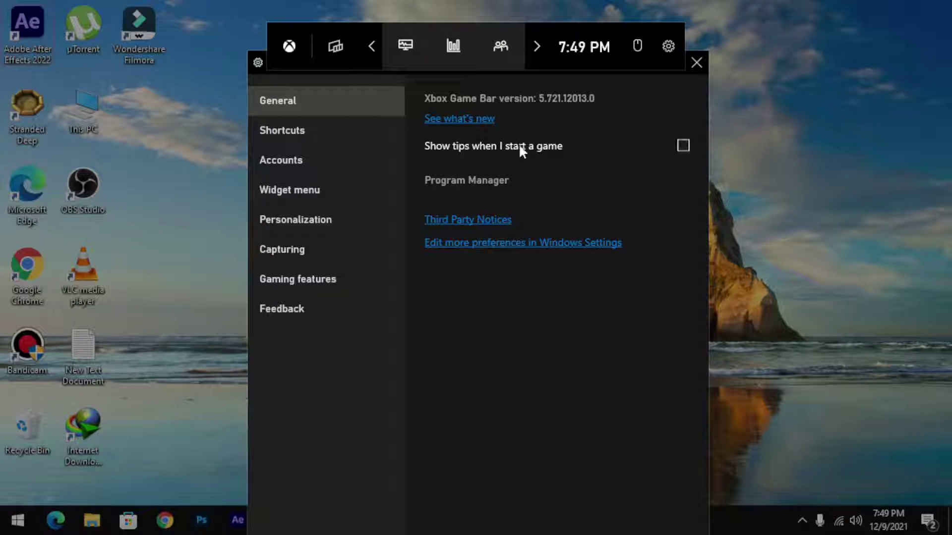
left_click(351, 141)
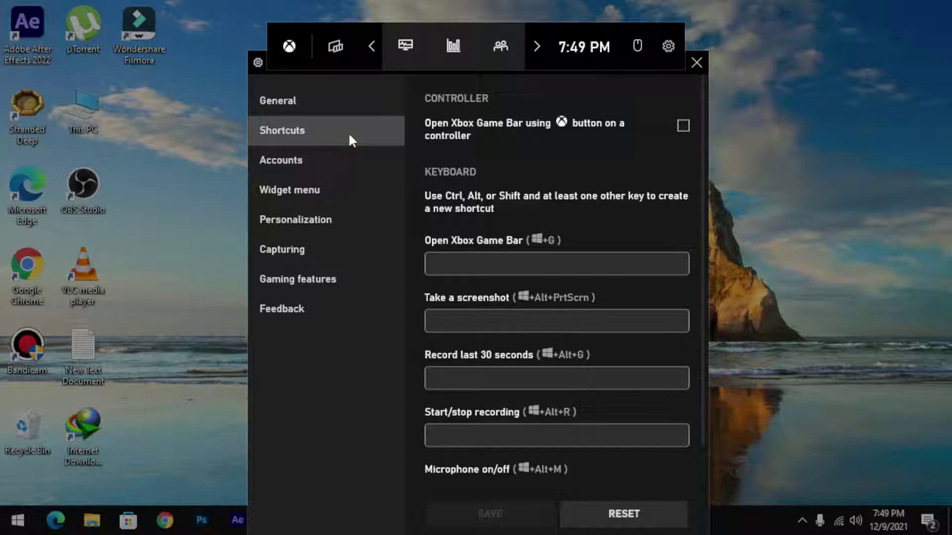
scroll(653, 155, "down", 1)
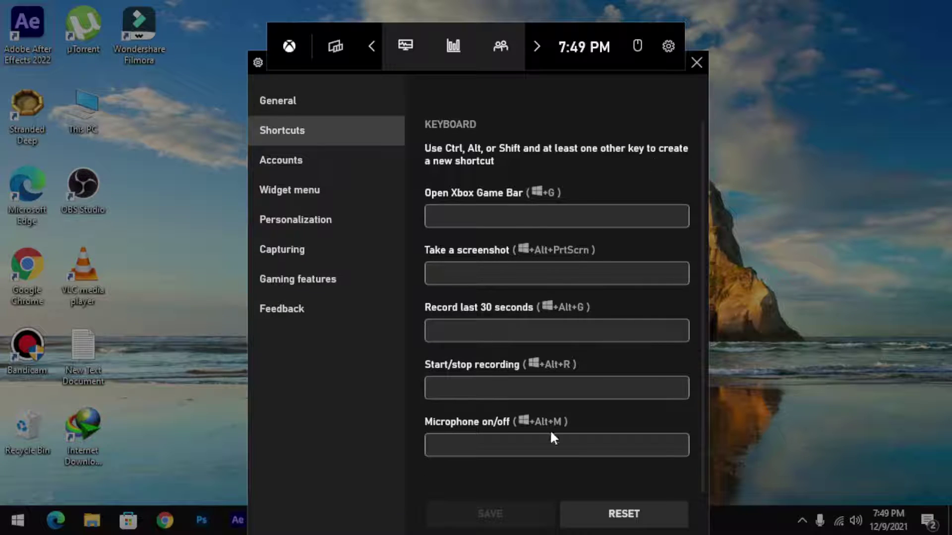
scroll(564, 350, "up", 1)
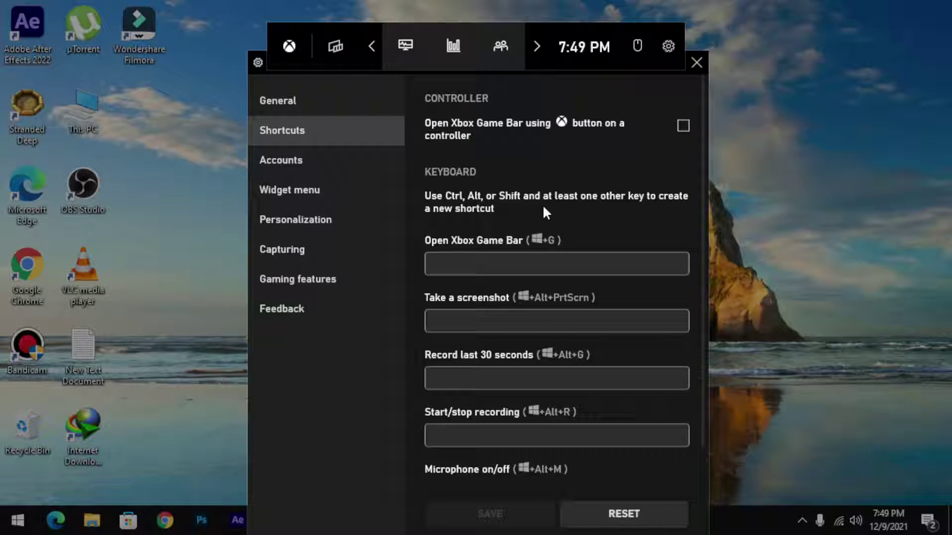
left_click(346, 166)
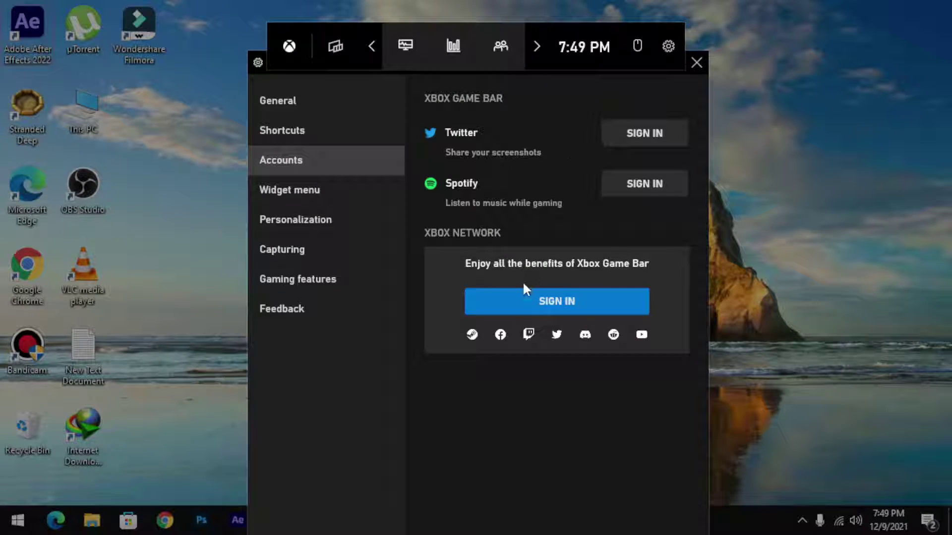
left_click(290, 197)
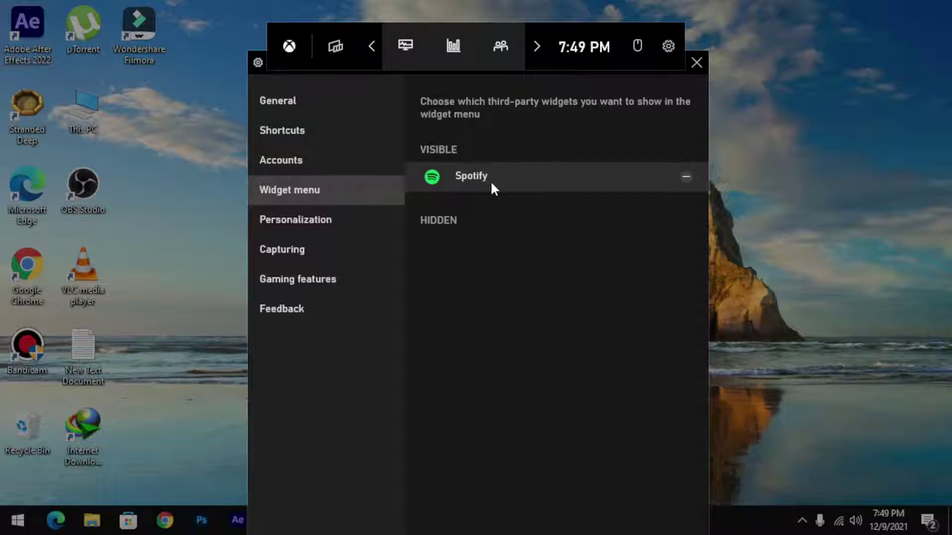
Set the Game Bar theme to Current Windows theme and raise the click-through-enabled transparency of pinned widgets to slightly over half
left_click(360, 229)
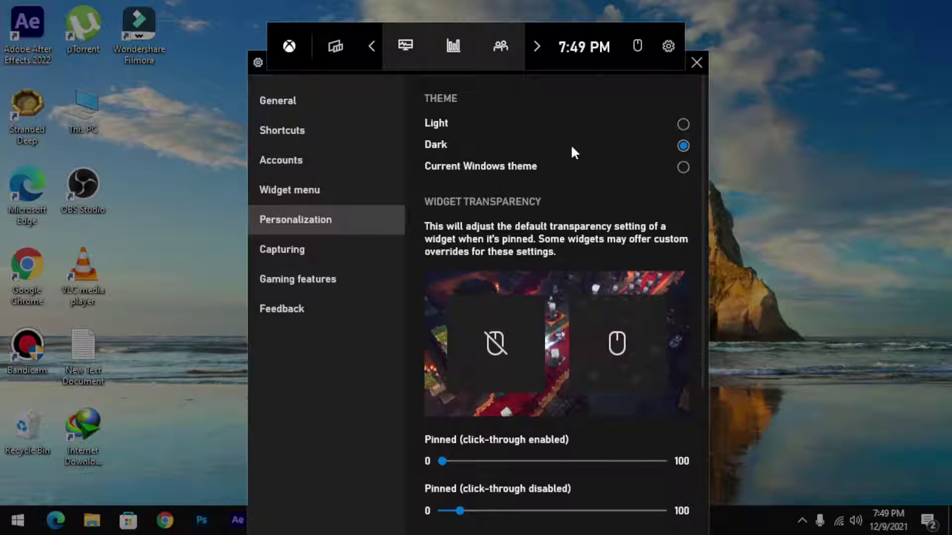
left_click(683, 124)
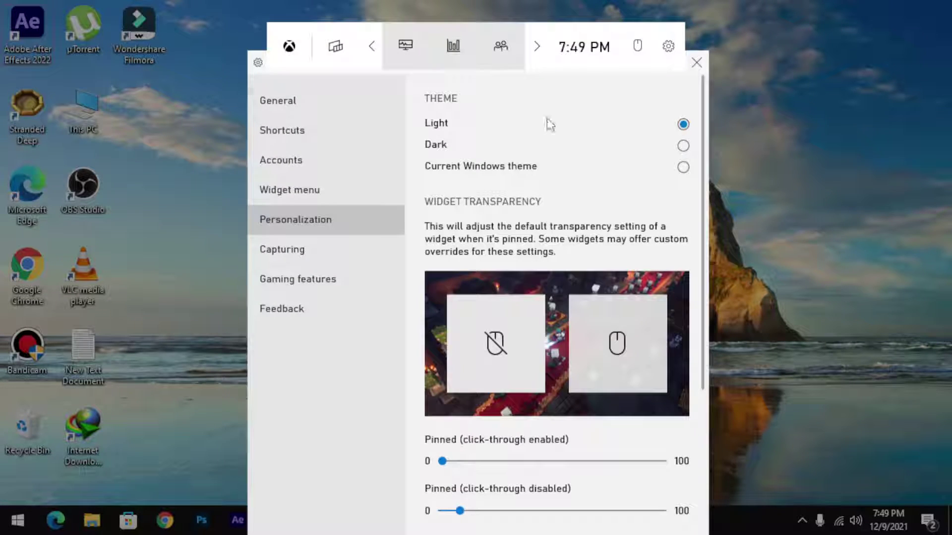
left_click(683, 167)
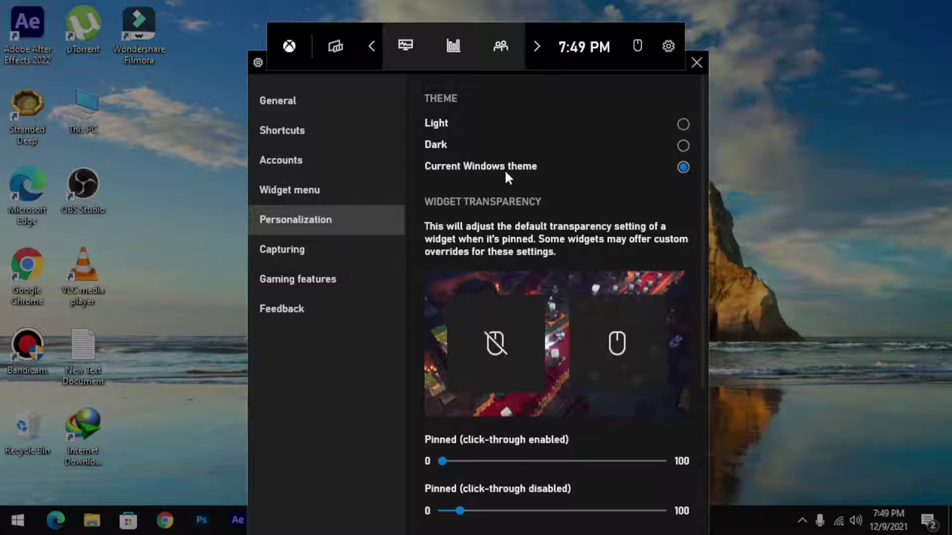
scroll(570, 198, "down", 5)
left_click(575, 288)
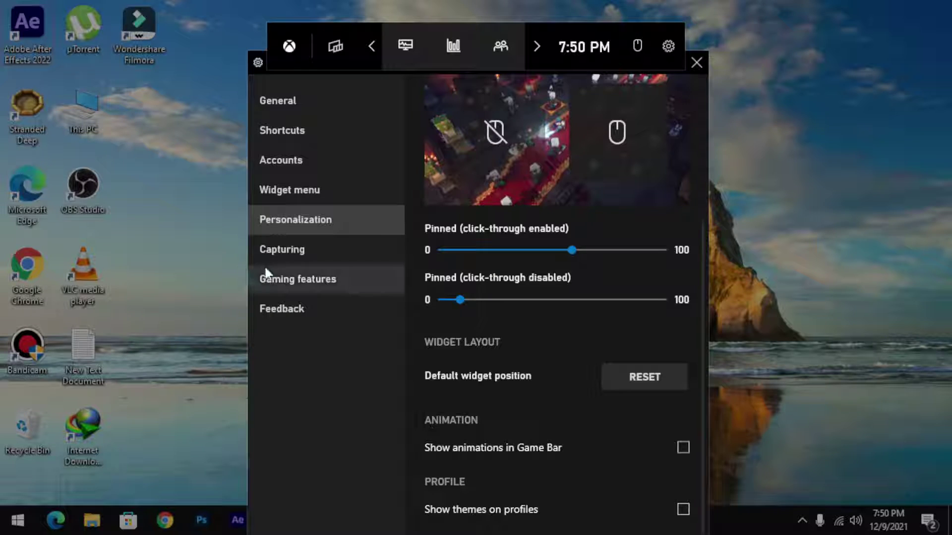
Set the audio to record to All in the Game Bar's capturing settings, and close the Game Bar
left_click(291, 258)
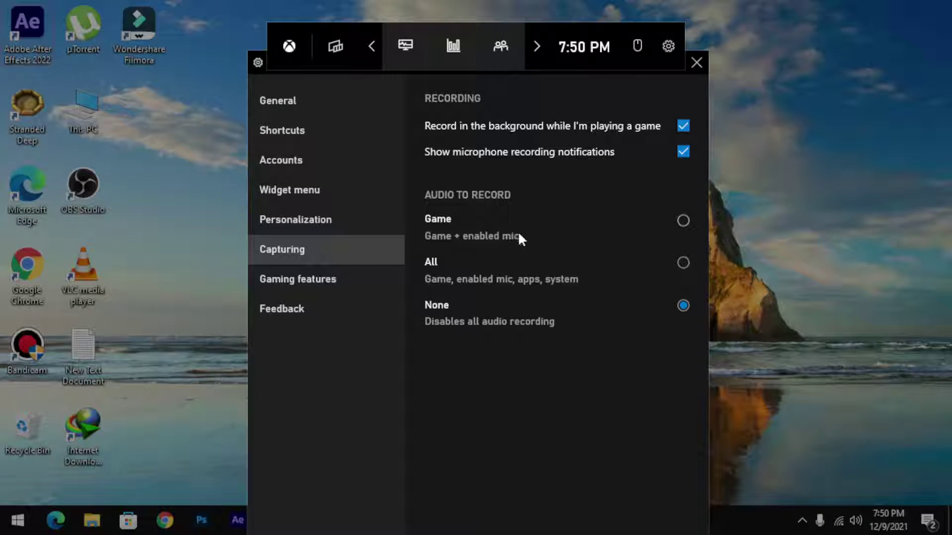
left_click(679, 221)
left_click(682, 264)
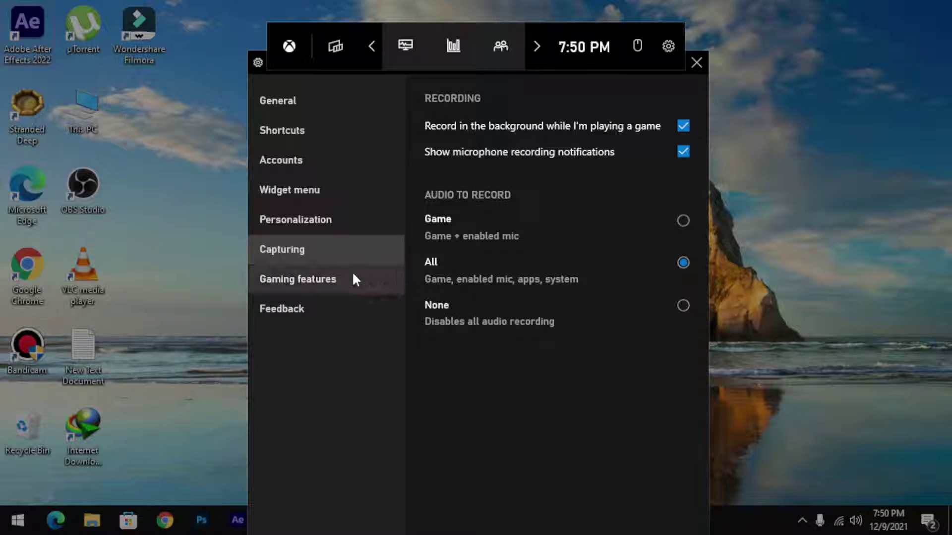
left_click(316, 294)
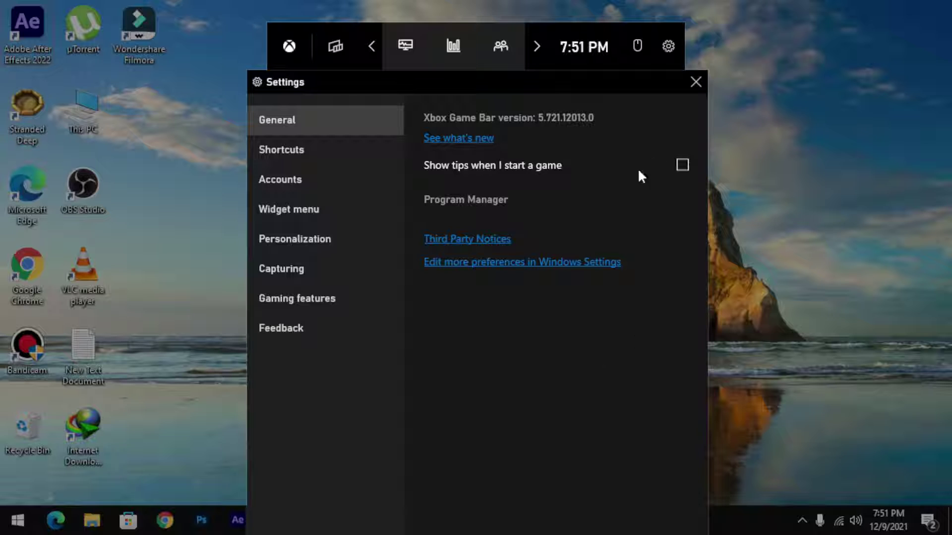
left_click(716, 83)
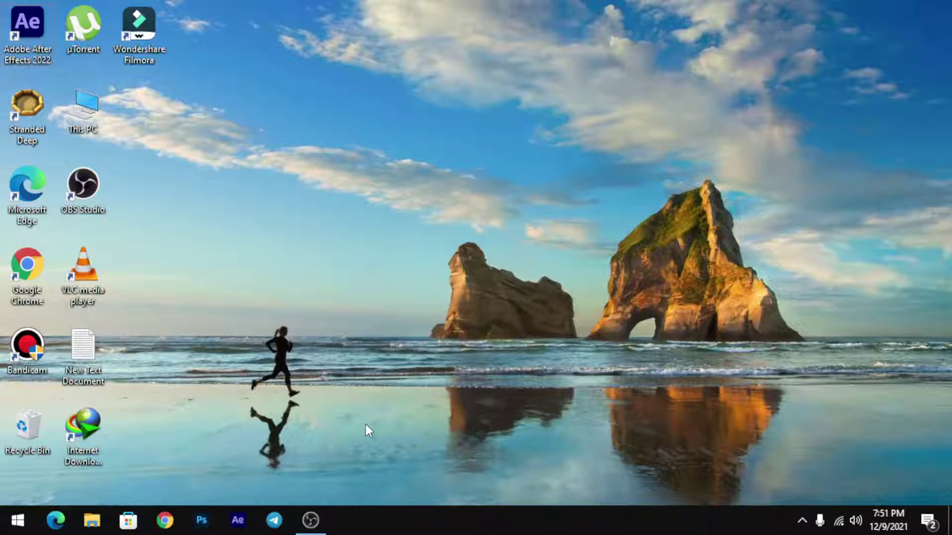
Reopen the Game Bar, try to record the desktop from the Capture widget, and close the overlay
key("super")
key("super+g")
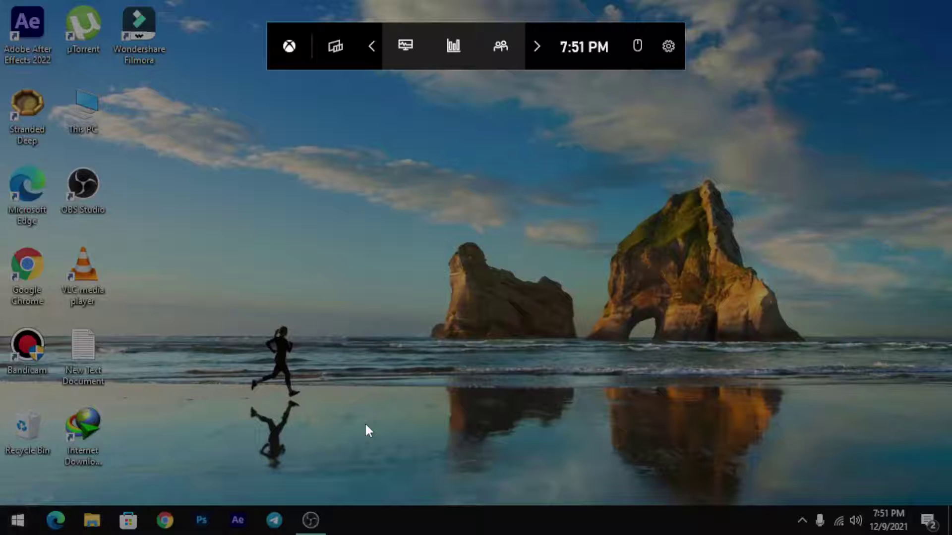
left_click(370, 46)
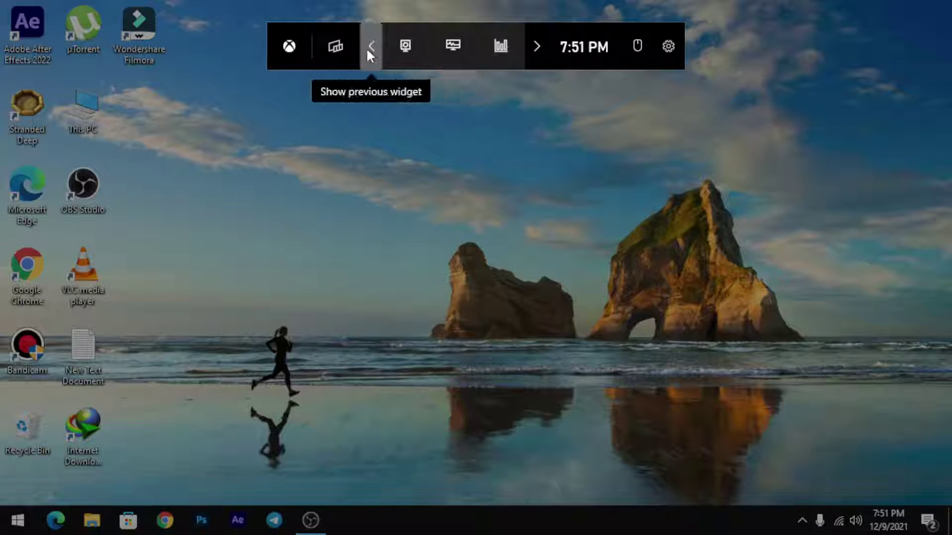
left_click(412, 47)
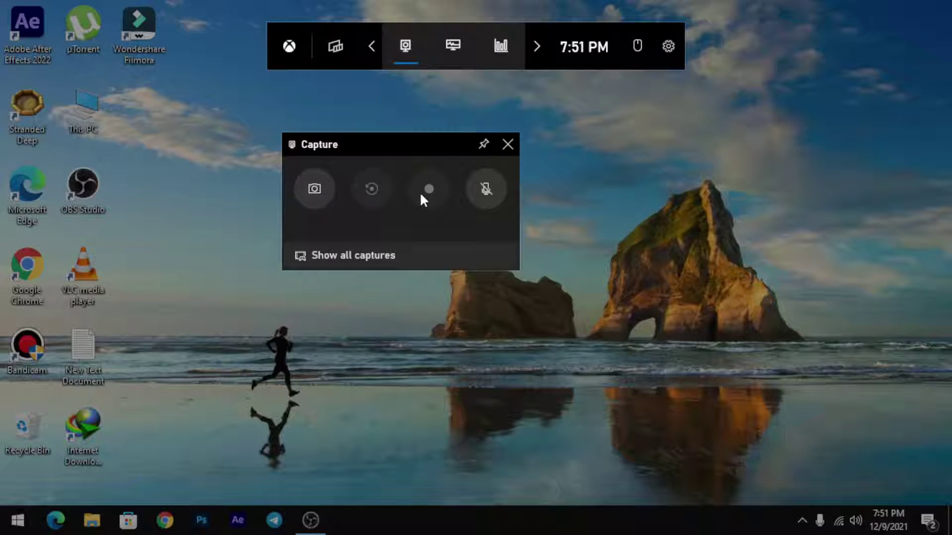
left_click(376, 184)
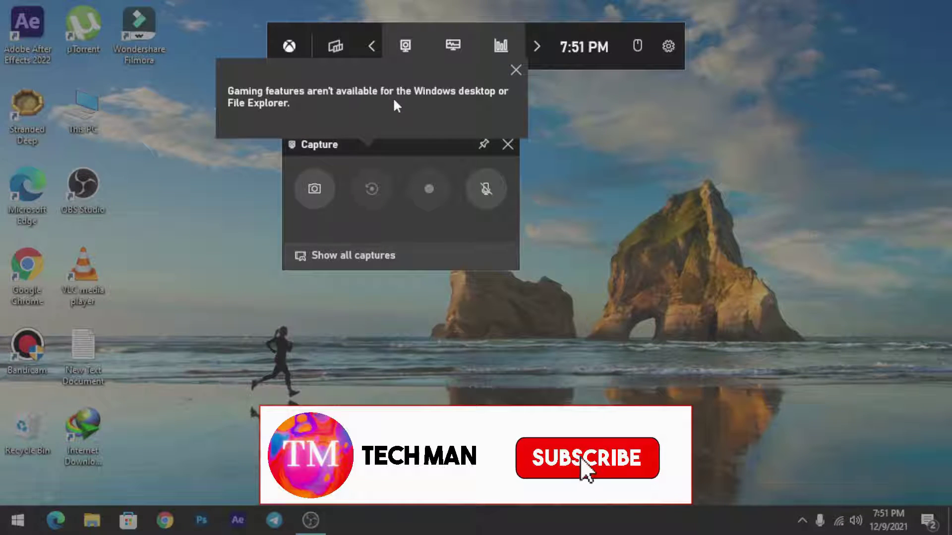
left_click(516, 70)
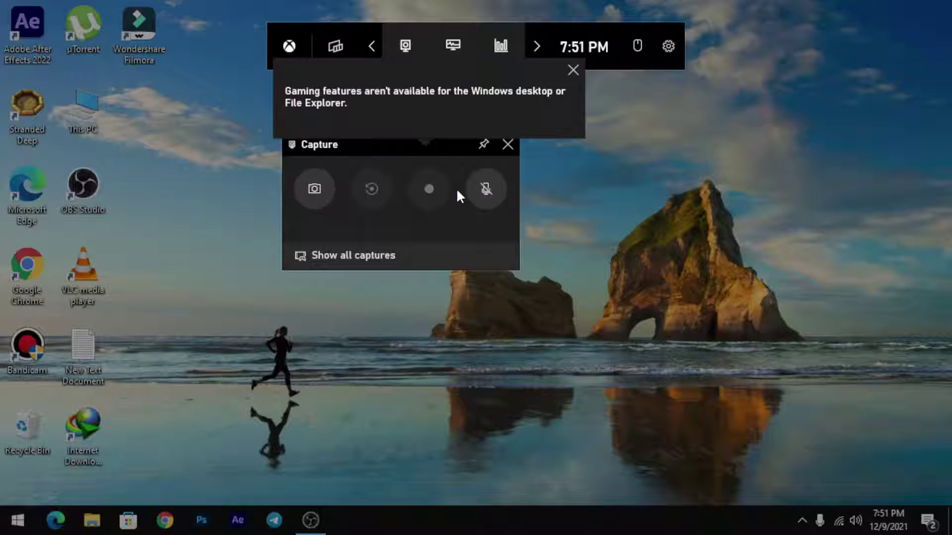
left_click(508, 145)
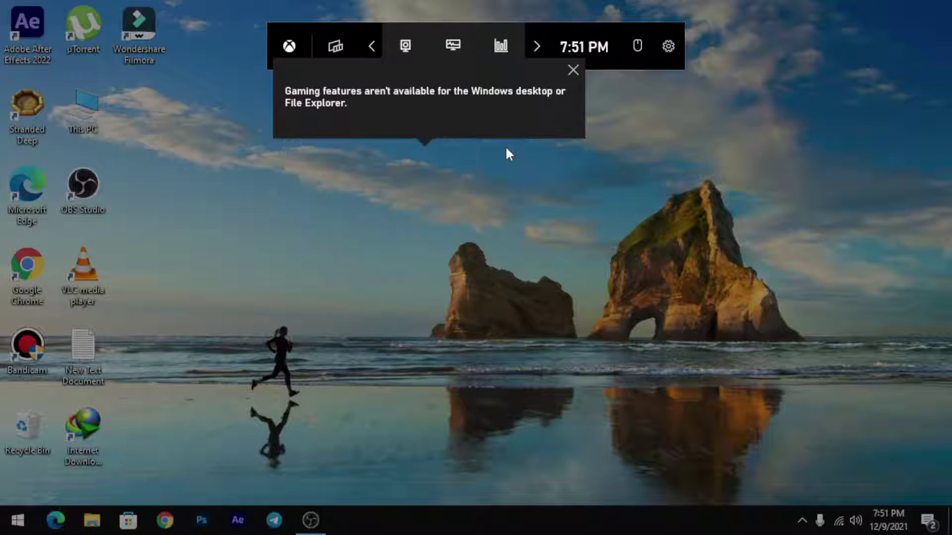
left_click(634, 143)
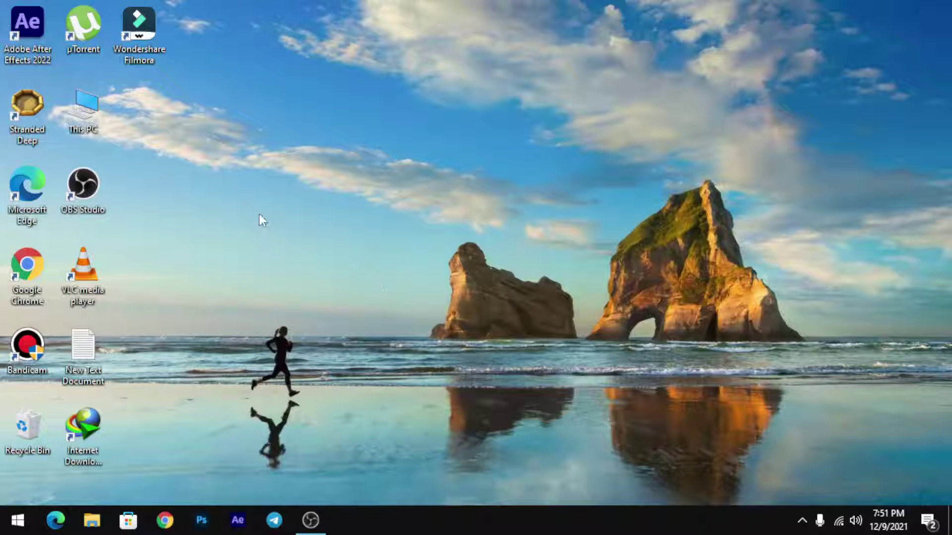
Turn off auto arranging of the desktop icons and move the Stranded Deep shortcut to an empty area near the middle of the desktop
right_click(320, 161)
mouse_move(377, 169)
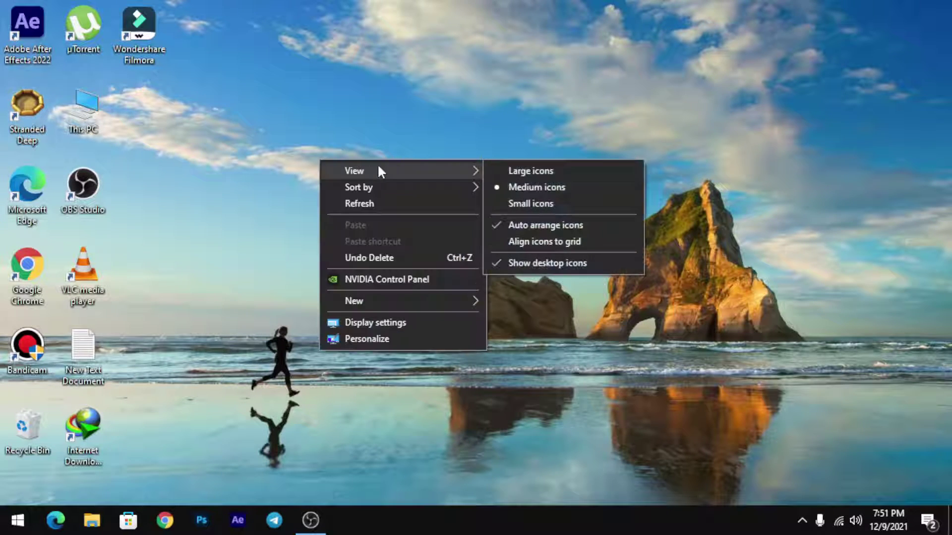
left_click(501, 224)
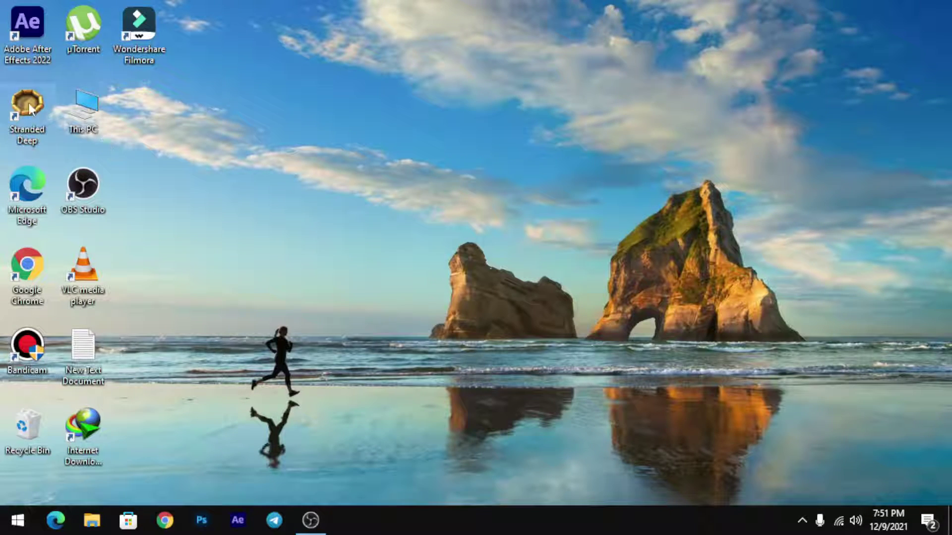
left_click_drag(29, 108, 335, 232)
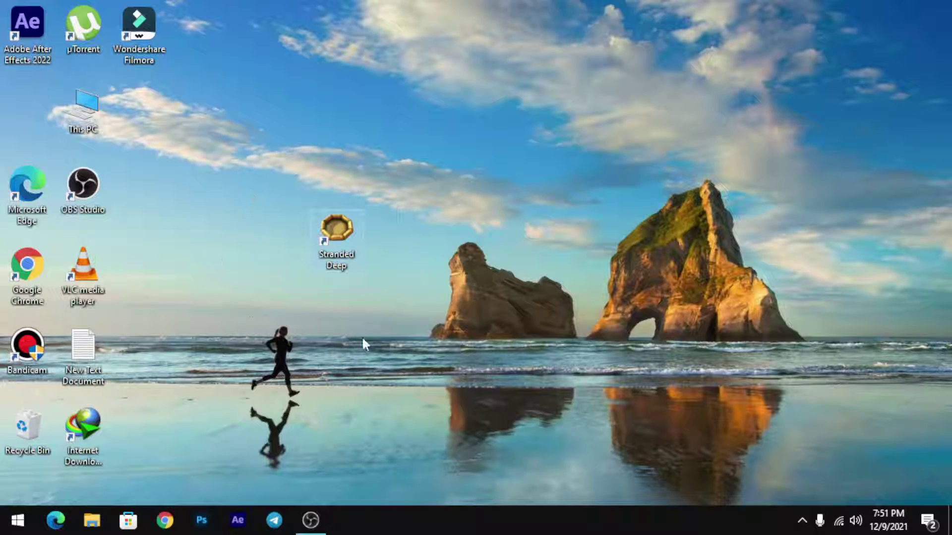
Launch Stranded Deep and open the Game Bar's Capture widget over its launcher window
double_click(328, 232)
left_click_drag(519, 132, 532, 98)
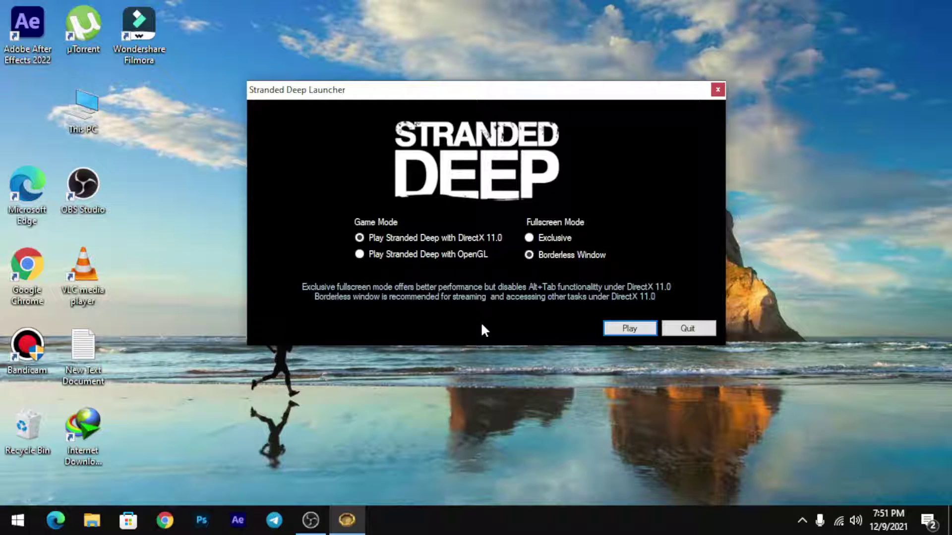
key("super+g")
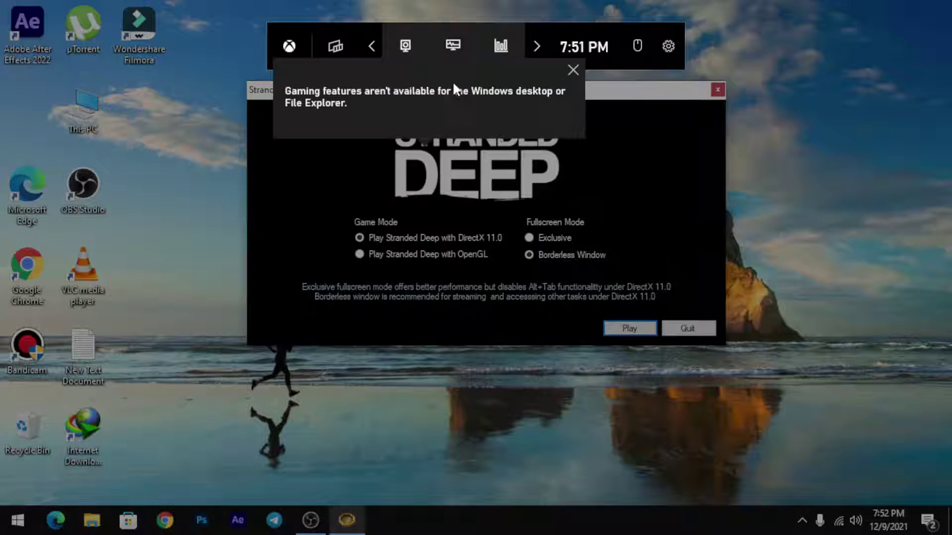
left_click(404, 47)
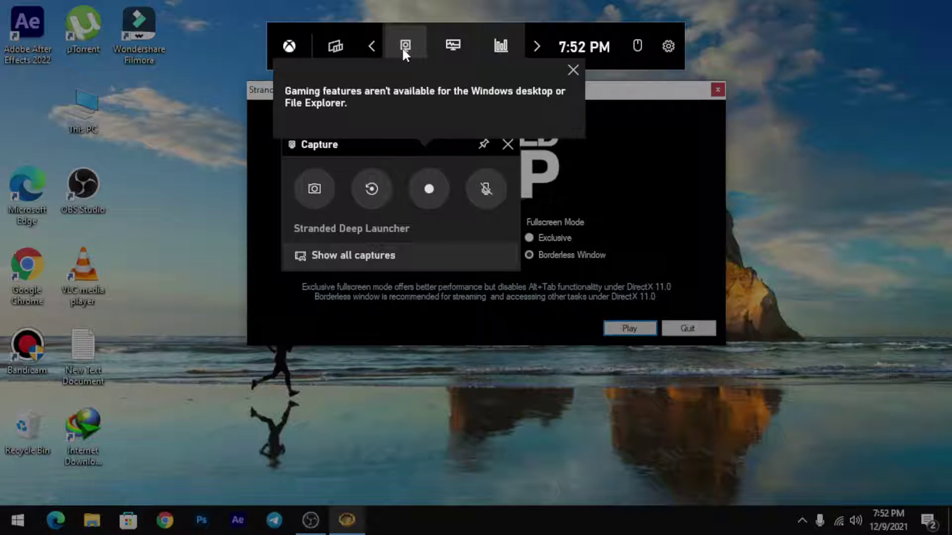
Save two clips of recent activity in the Stranded Deep Launcher, dismissing the gaming features notice in between
left_click(378, 190)
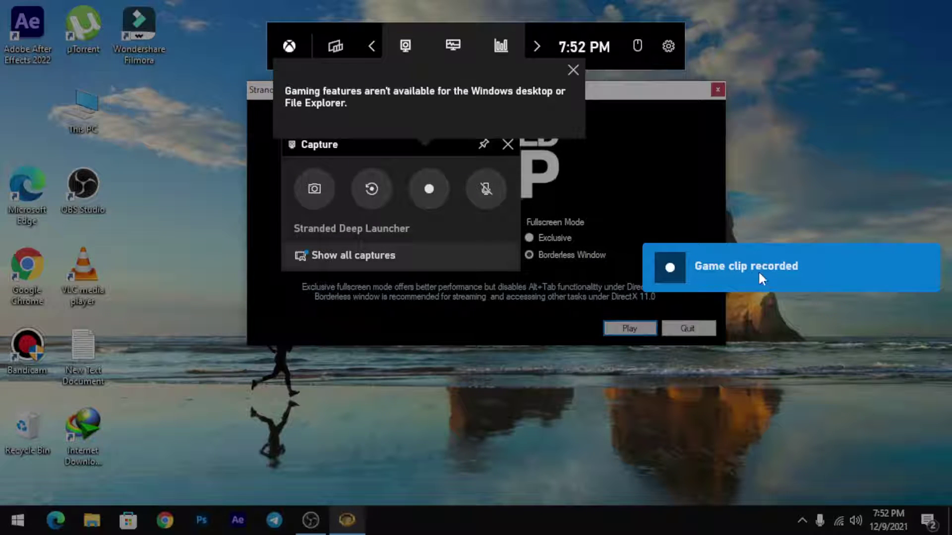
left_click(573, 69)
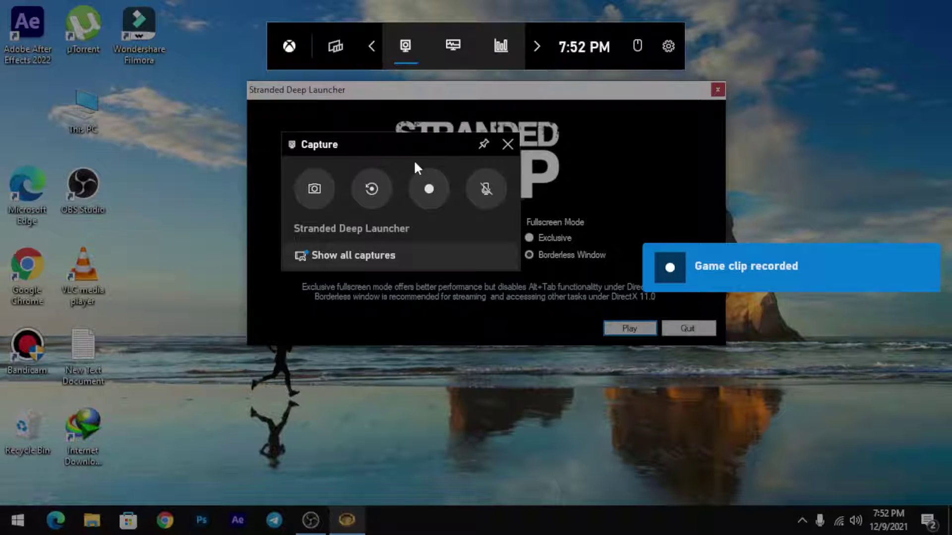
left_click(369, 186)
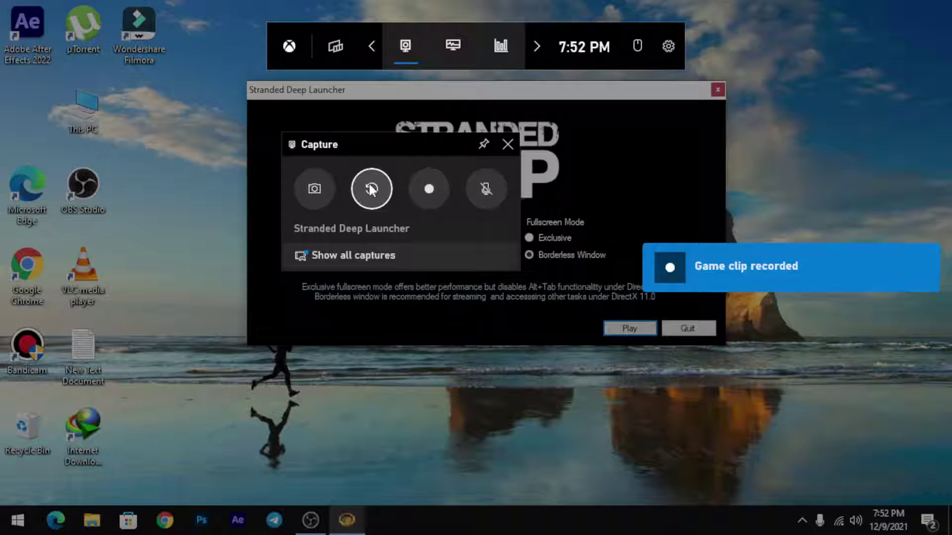
Show all captures, open their folder in File Explorer, and check both recorded Stranded Deep Launcher clips
left_click(387, 264)
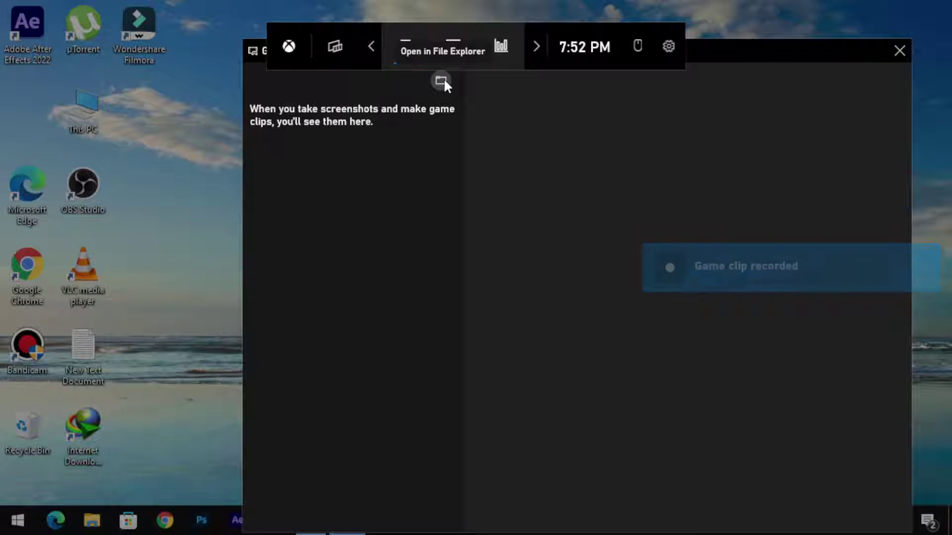
left_click(441, 81)
left_click(411, 312)
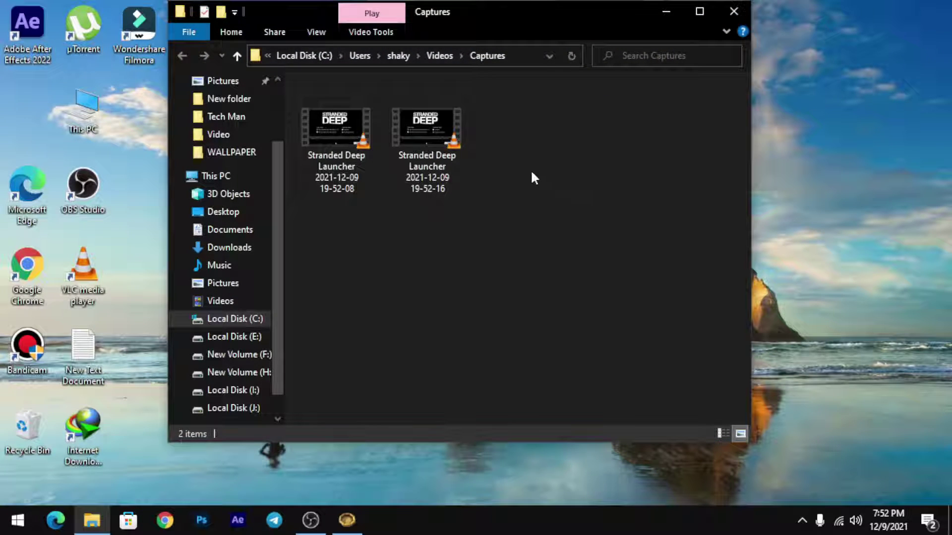
left_click(399, 167)
left_click(370, 151)
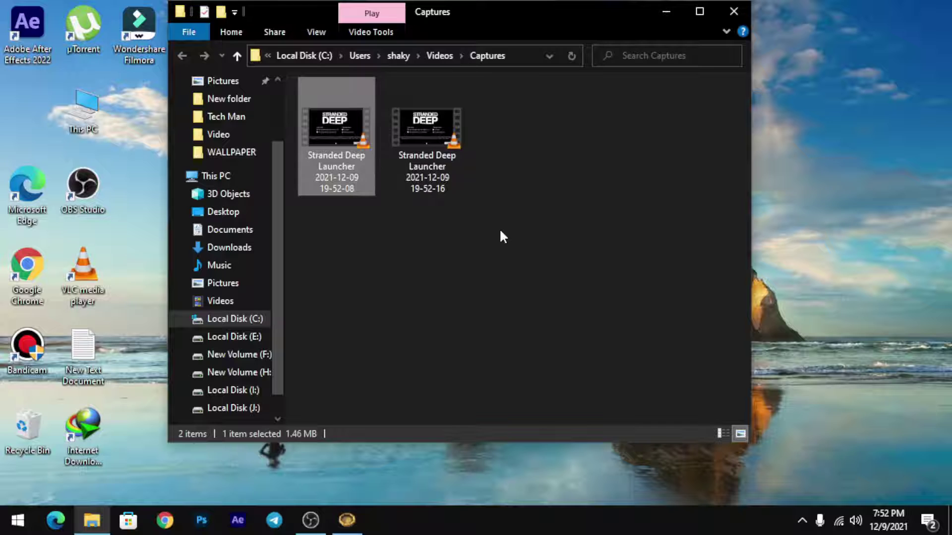
left_click(445, 160)
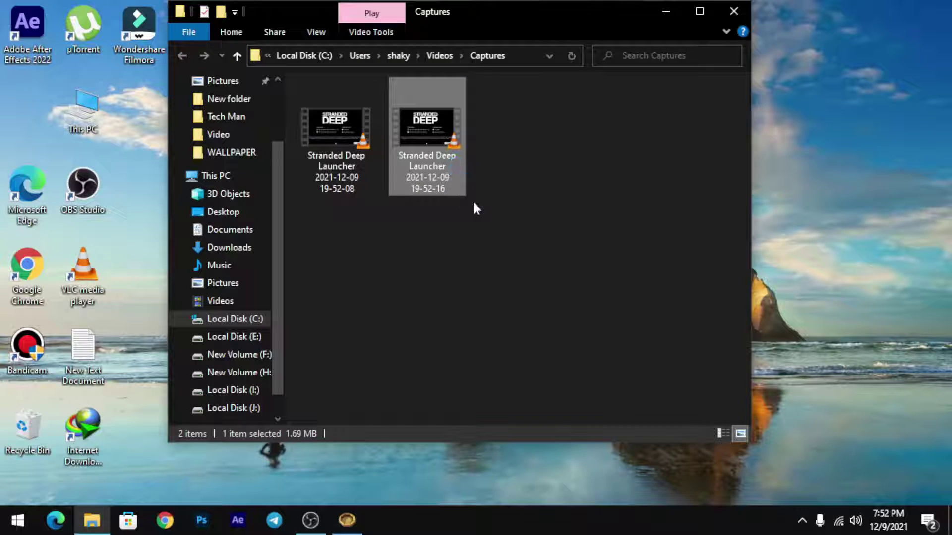